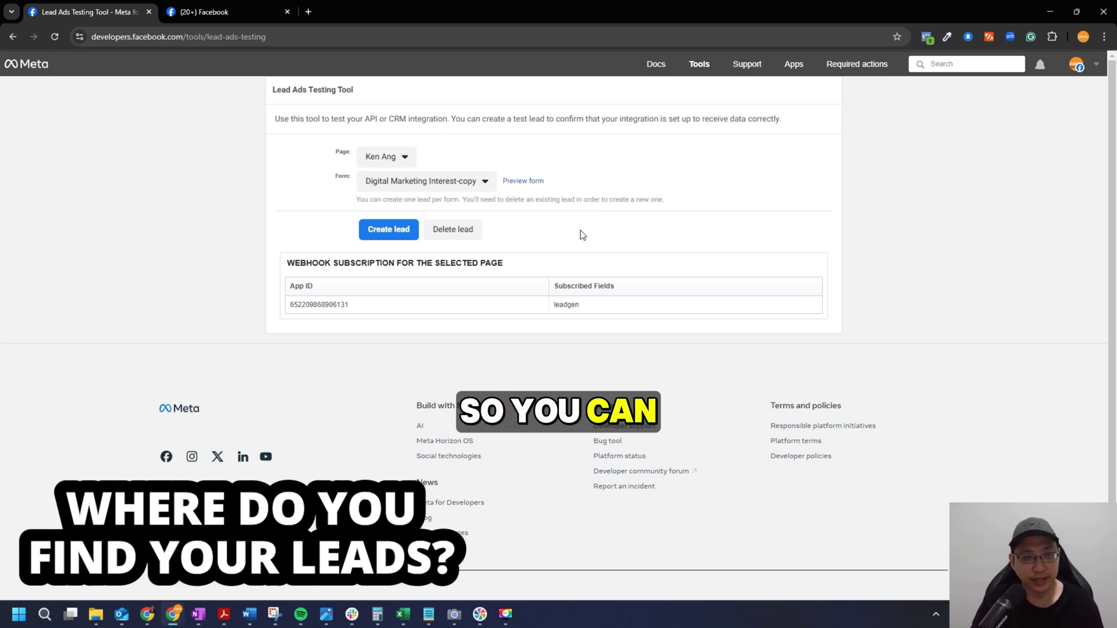
Step: Open Leads Centre from the managed Facebook page's More tools
left_click(263, 6)
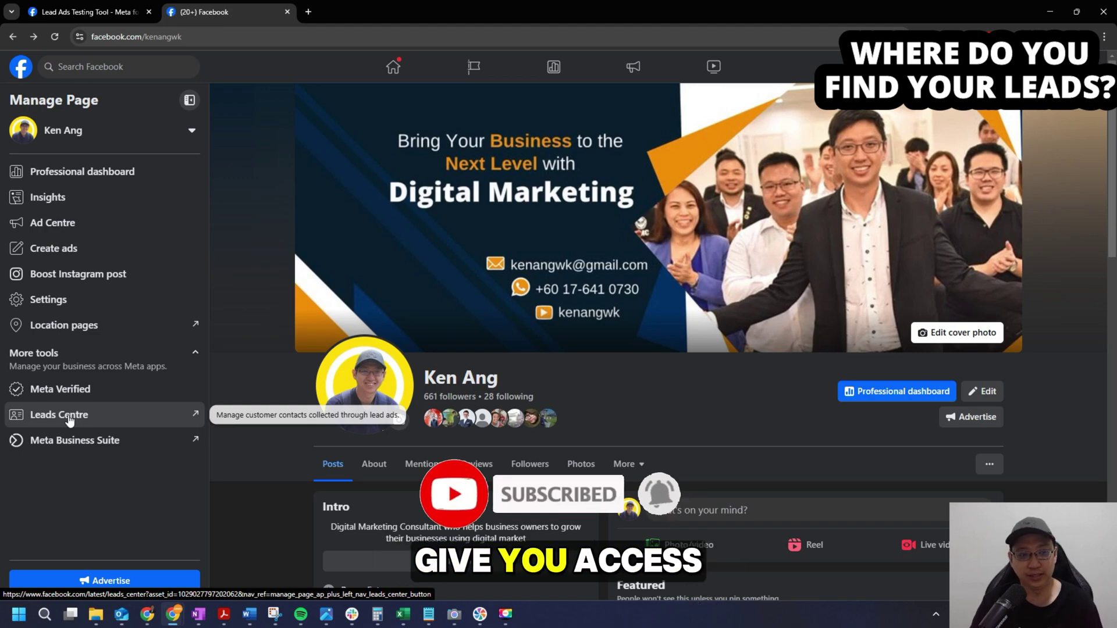
left_click(98, 417)
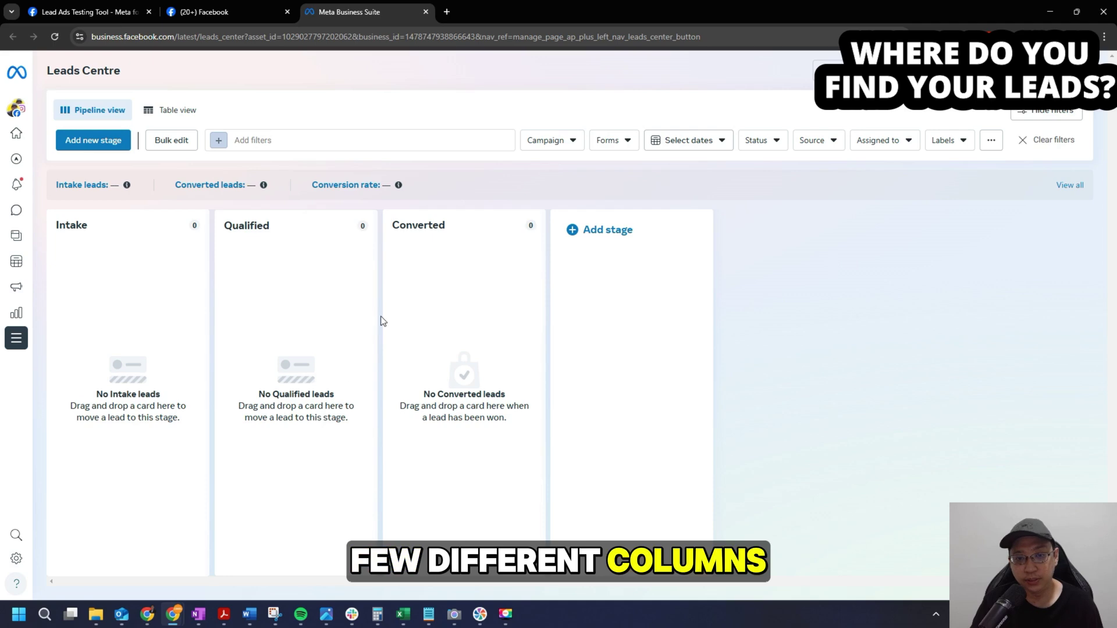
Step: Return to the Lead Ads Testing Tool and preview the Digital Marketing Interest-copy form, closing the preview without submitting
left_click(37, 6)
left_click(517, 184)
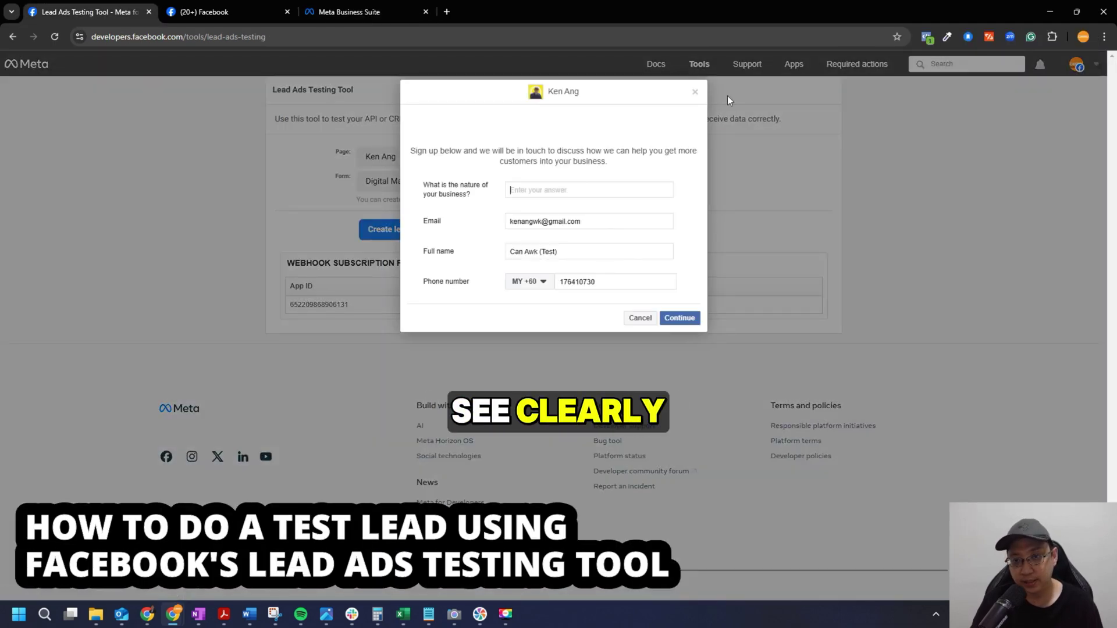
left_click(695, 91)
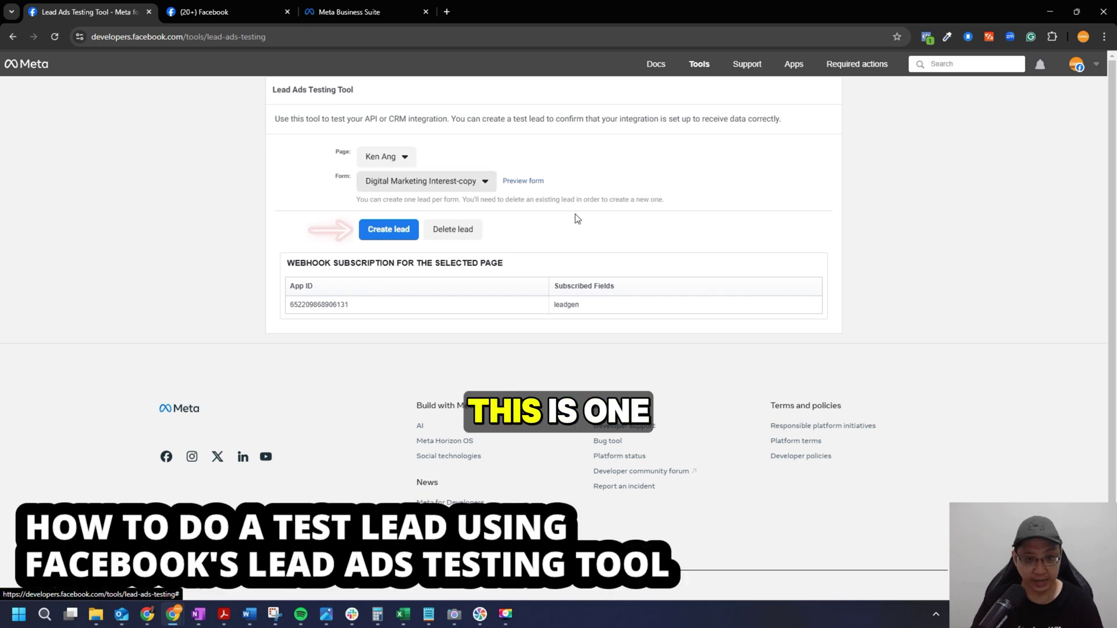
Step: Create a test lead for the Digital Marketing Interest-copy form and track its delivery status
left_click(388, 229)
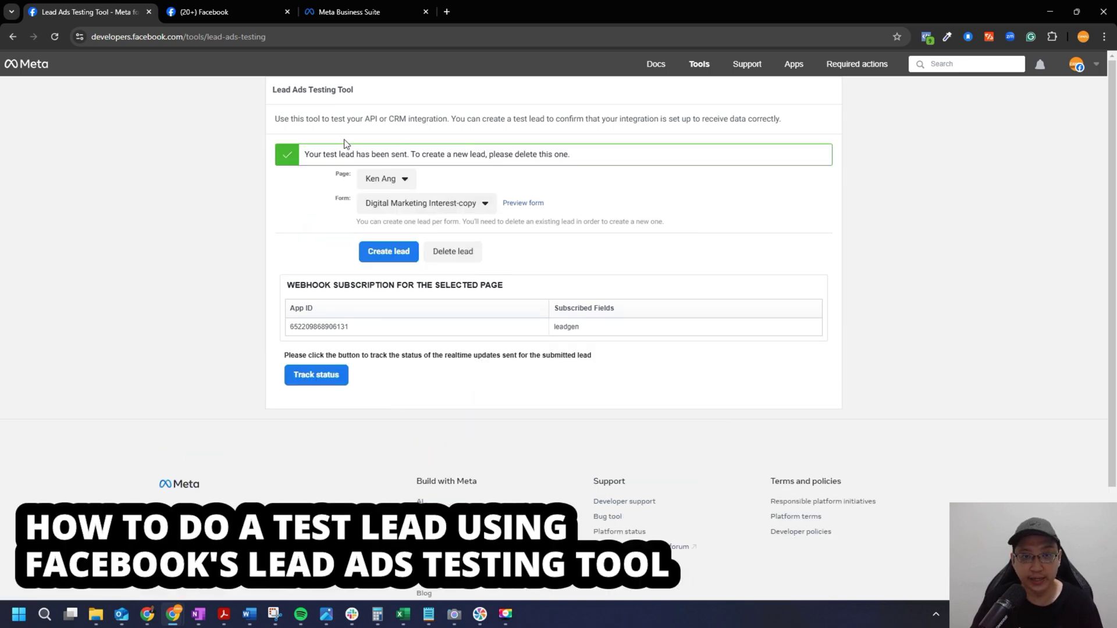
left_click_drag(322, 154, 598, 151)
left_click(499, 154)
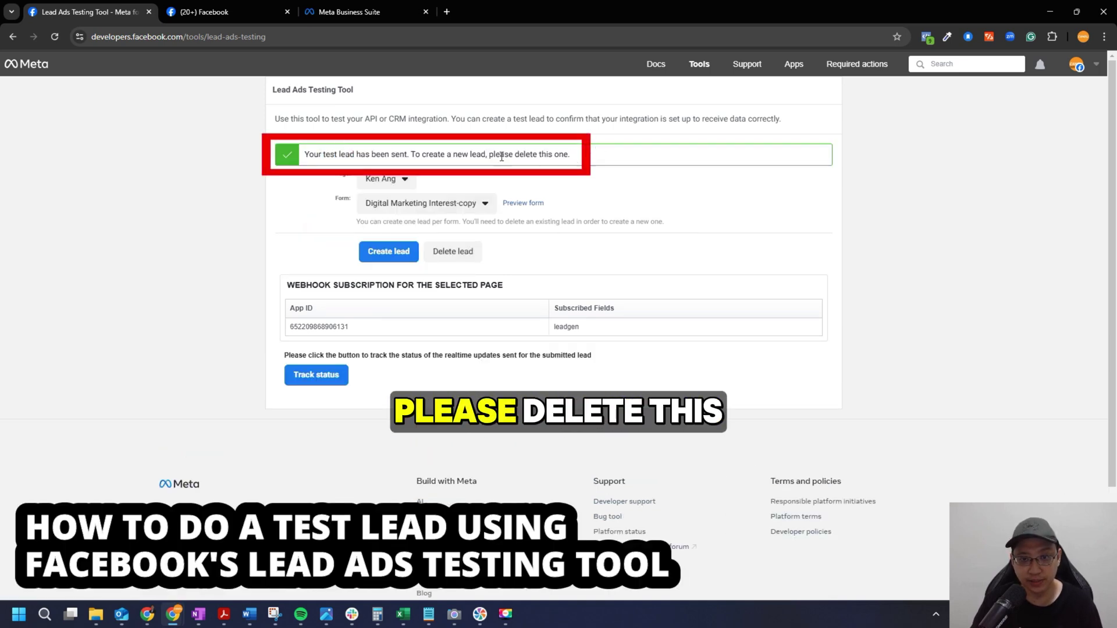
left_click(332, 376)
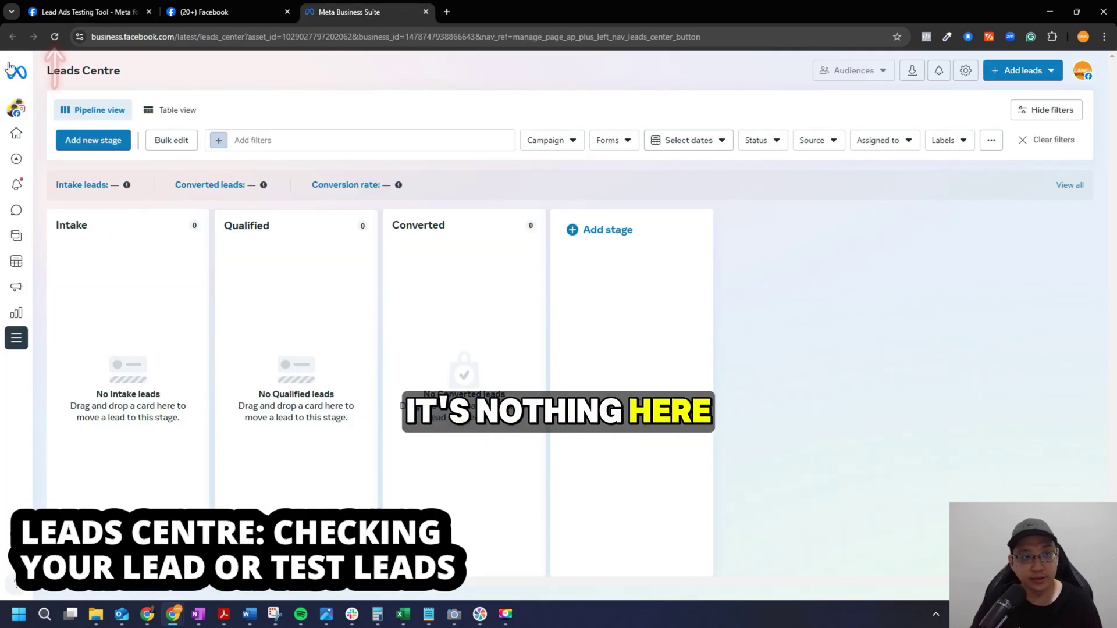
Step: Reload Leads Centre and review the form answers of the dummy test lead in the Intake stage
key("F5")
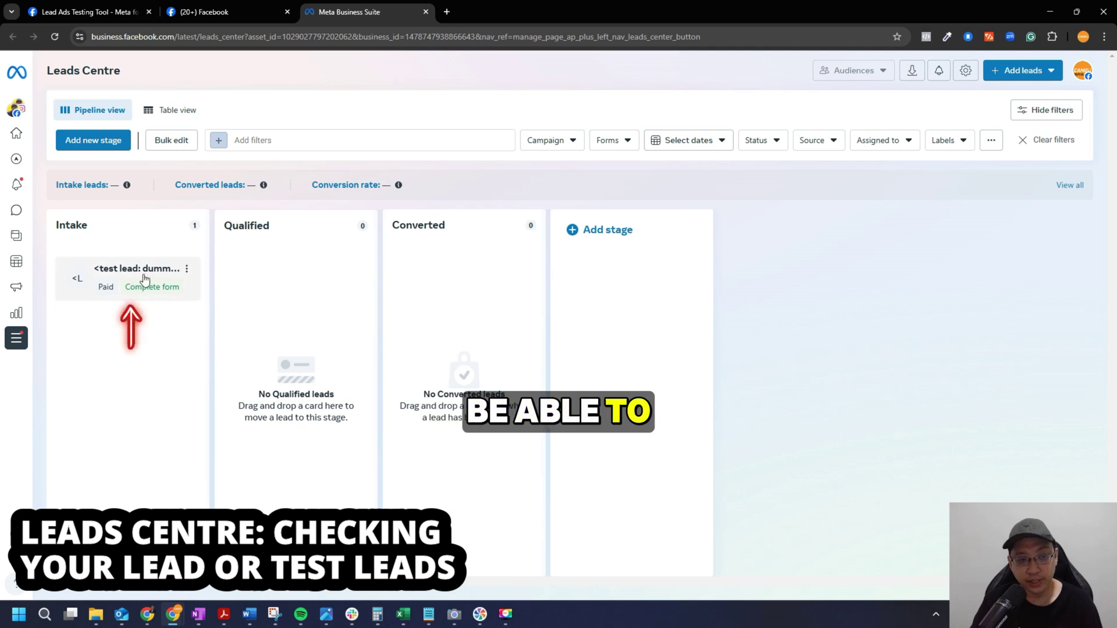
left_click(152, 276)
scroll(994, 291, "down", 1)
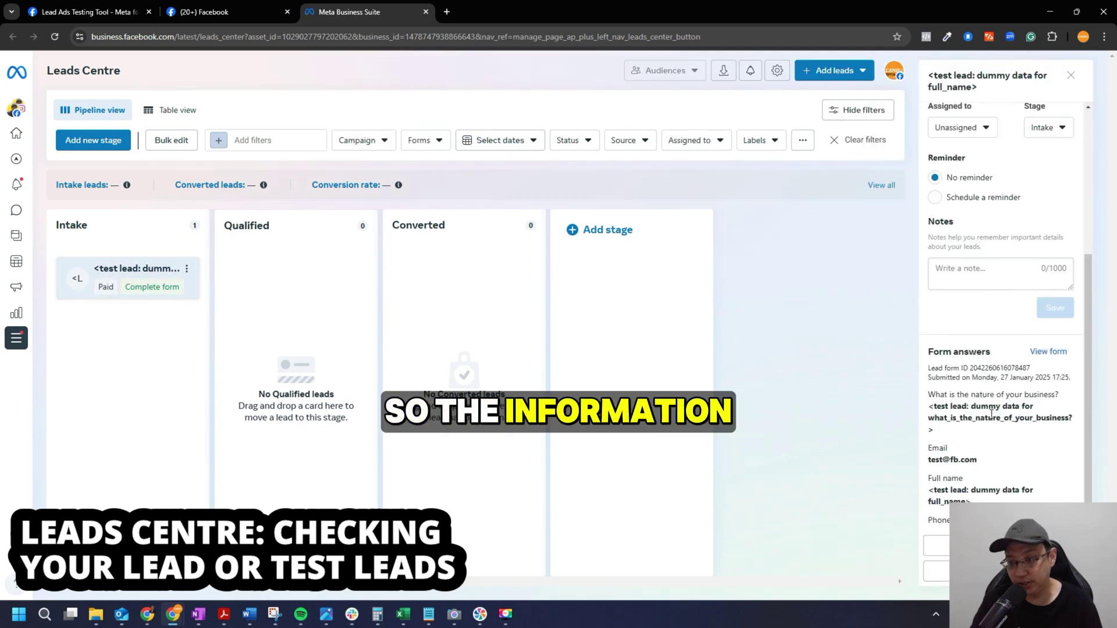
left_click_drag(931, 410, 1007, 419)
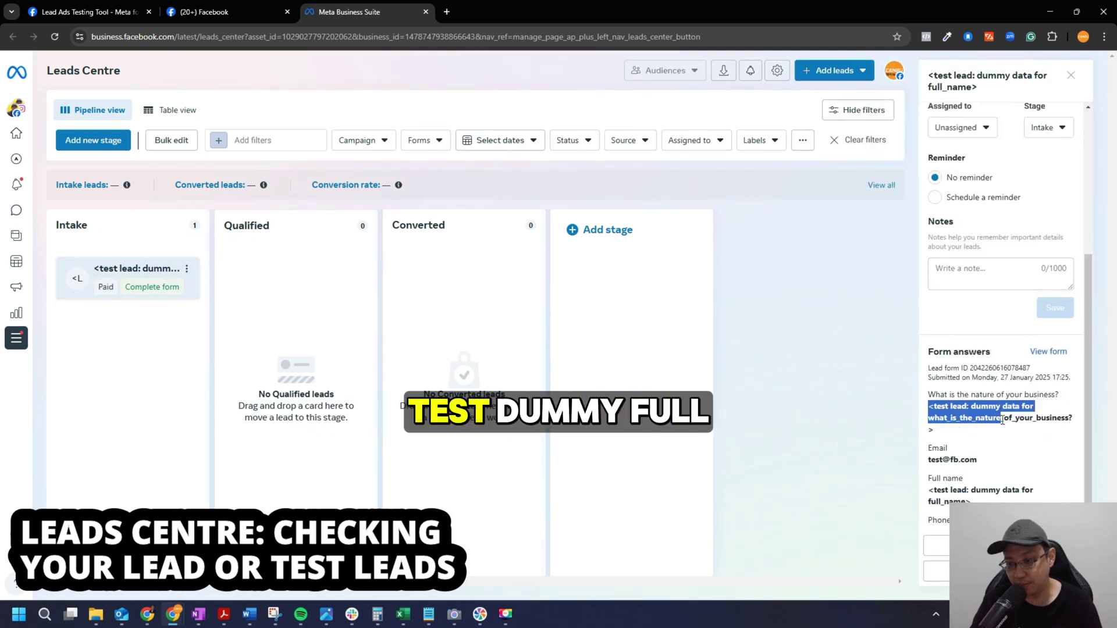
left_click_drag(941, 490, 1036, 499)
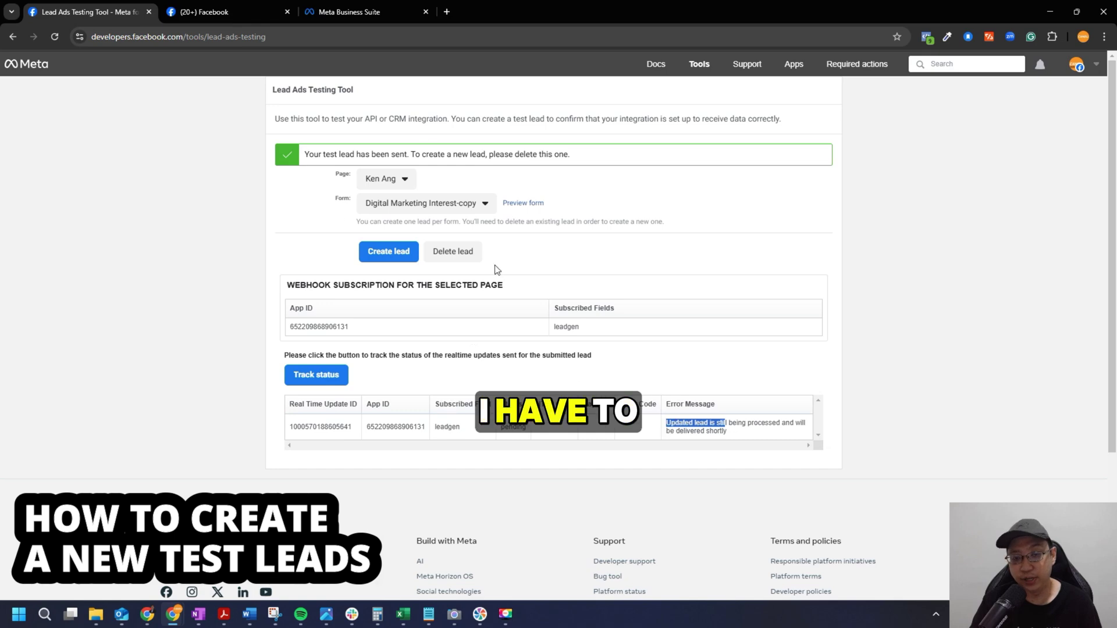
Step: Preview the form again in the Lead Ads Testing Tool to examine how it handles a repeat submission, closing the preview when finished
left_click(523, 203)
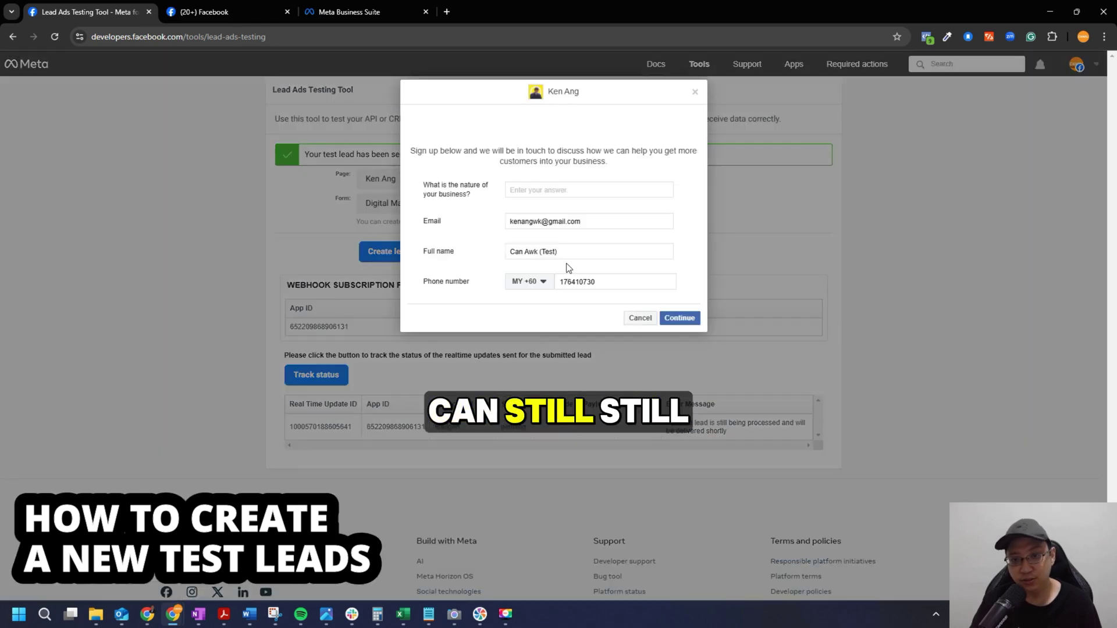
left_click(695, 93)
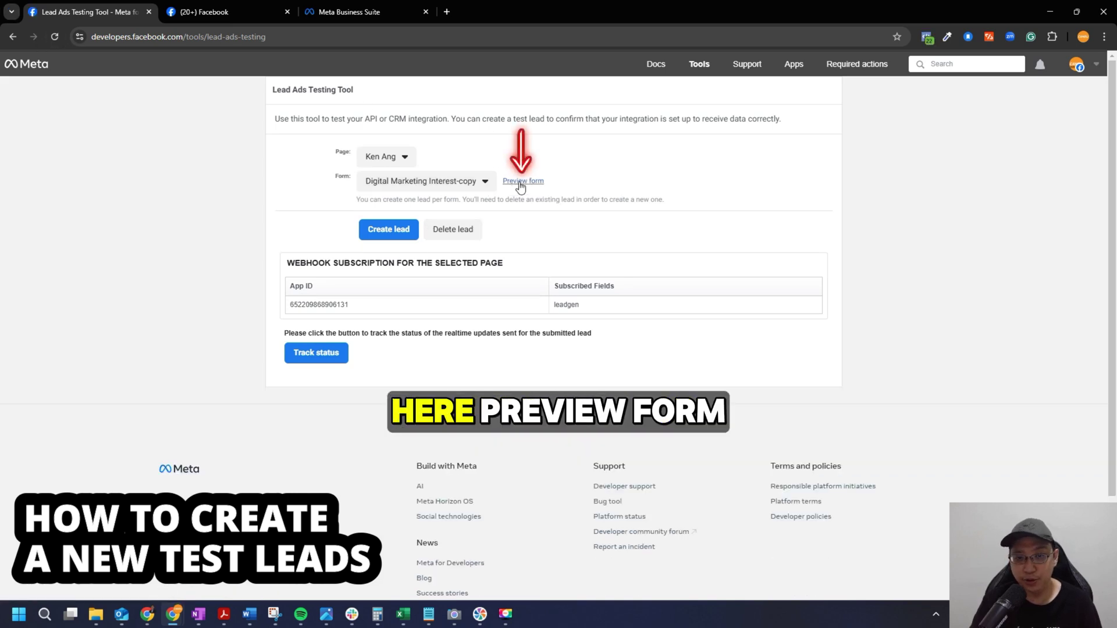
left_click(523, 181)
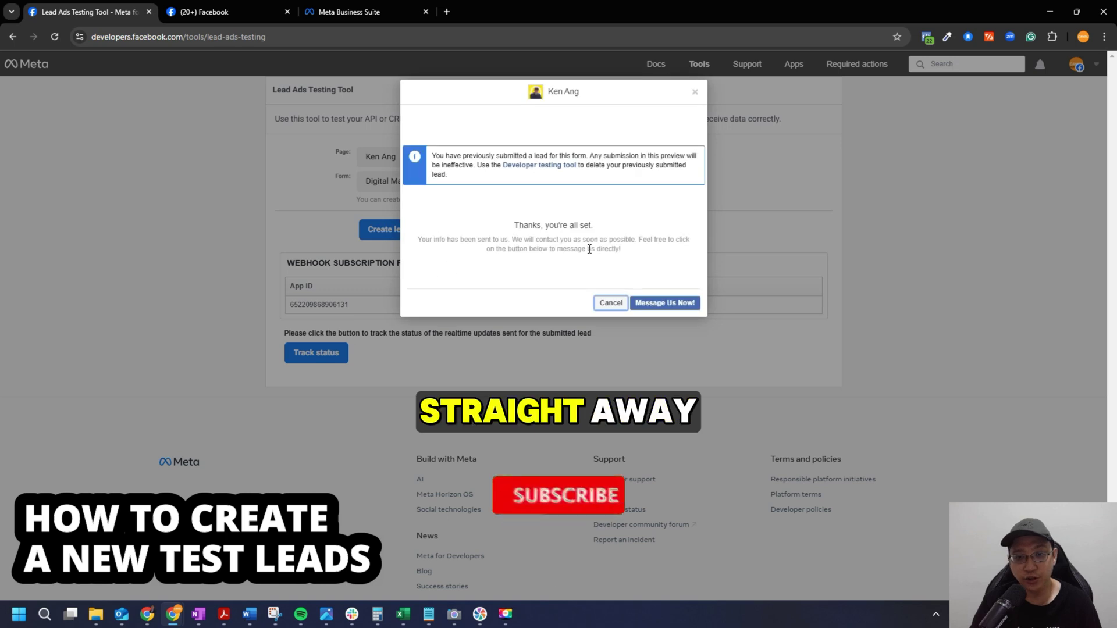
left_click_drag(486, 230, 621, 249)
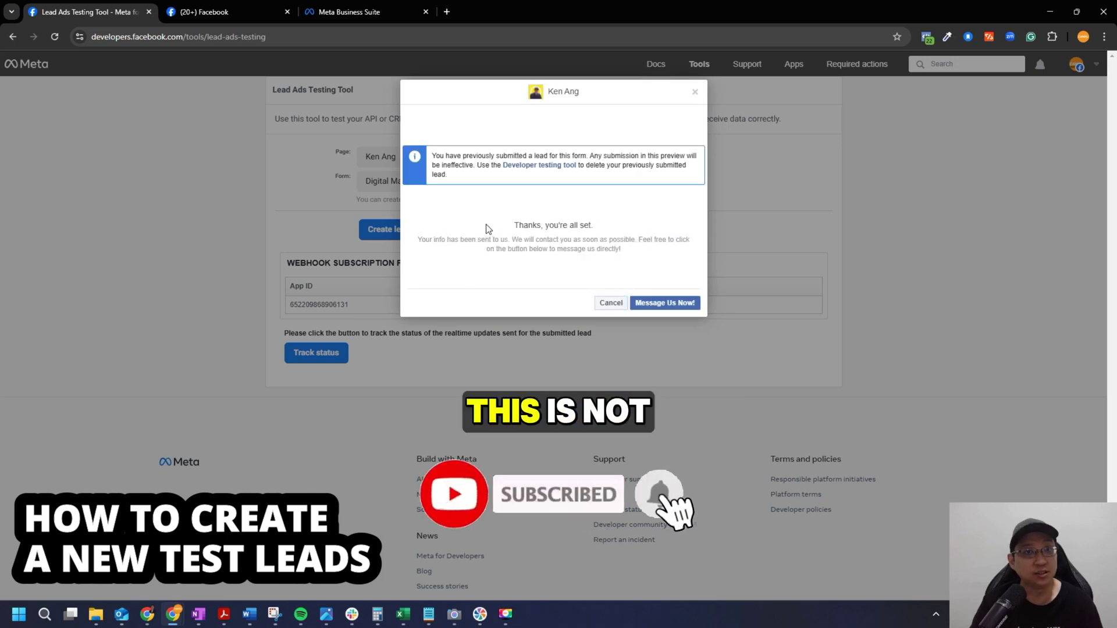
left_click_drag(454, 239, 661, 248)
left_click(538, 230)
left_click_drag(496, 212, 693, 251)
left_click(611, 222)
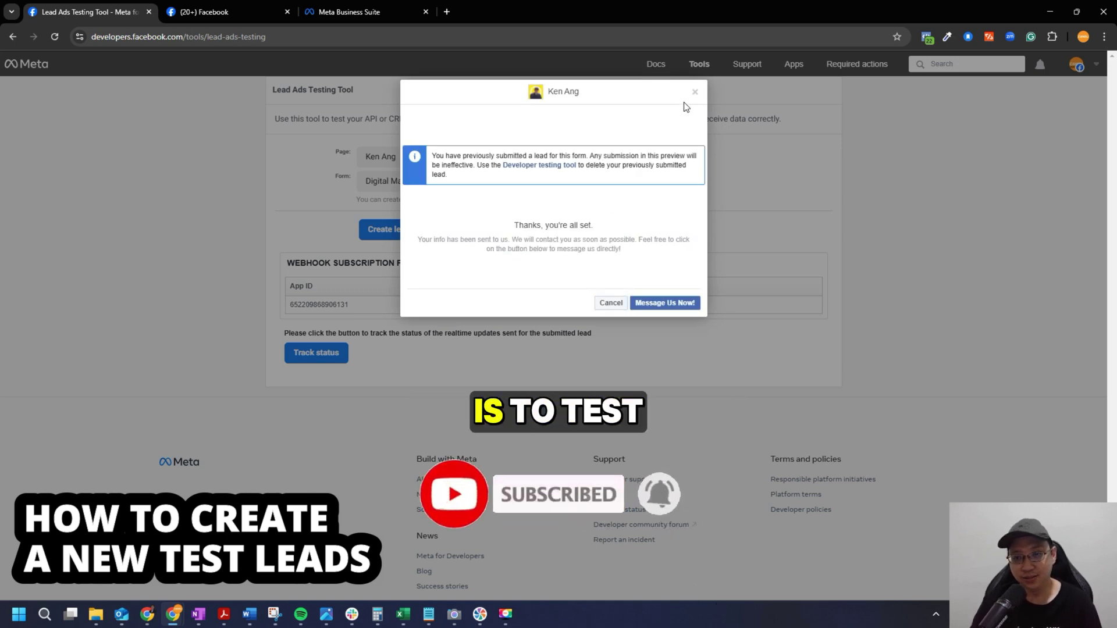
left_click(695, 93)
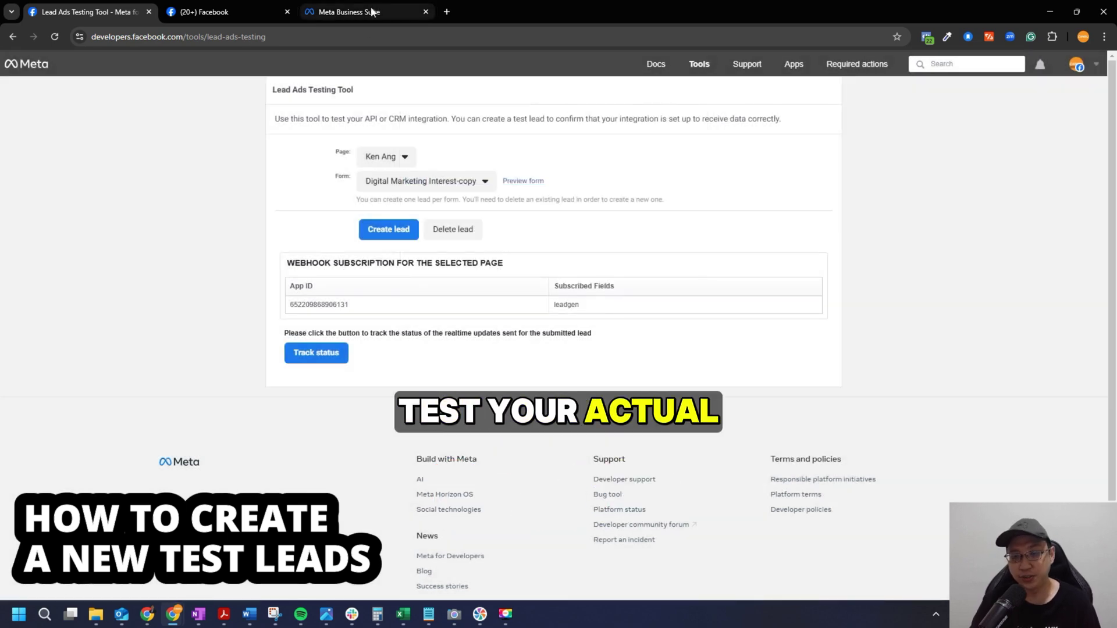
left_click(373, 11)
left_click(84, 7)
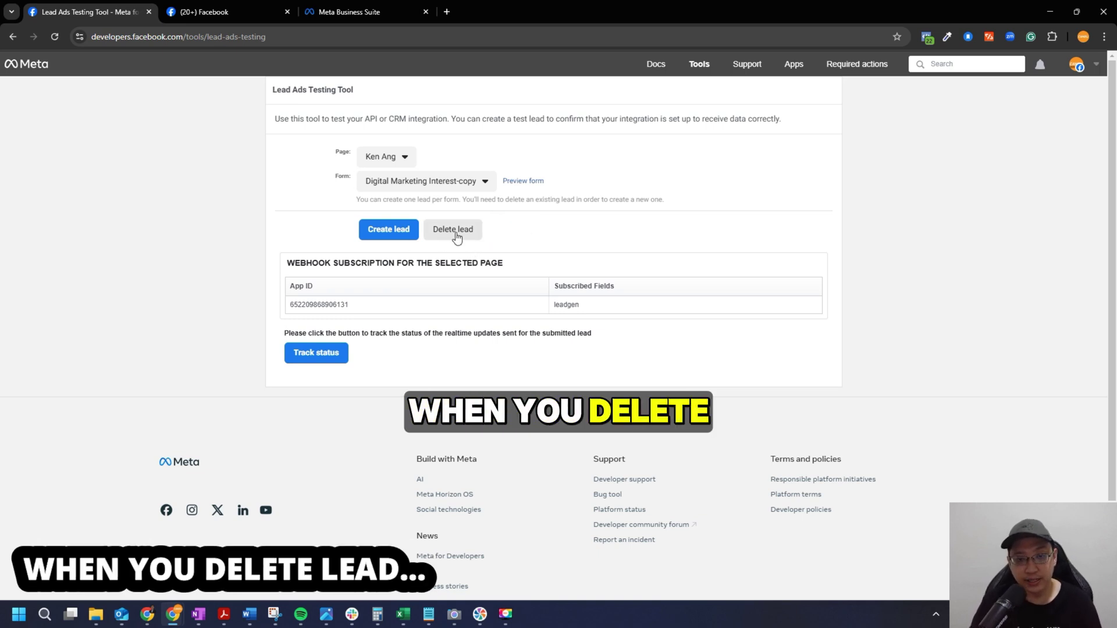
left_click(358, 8)
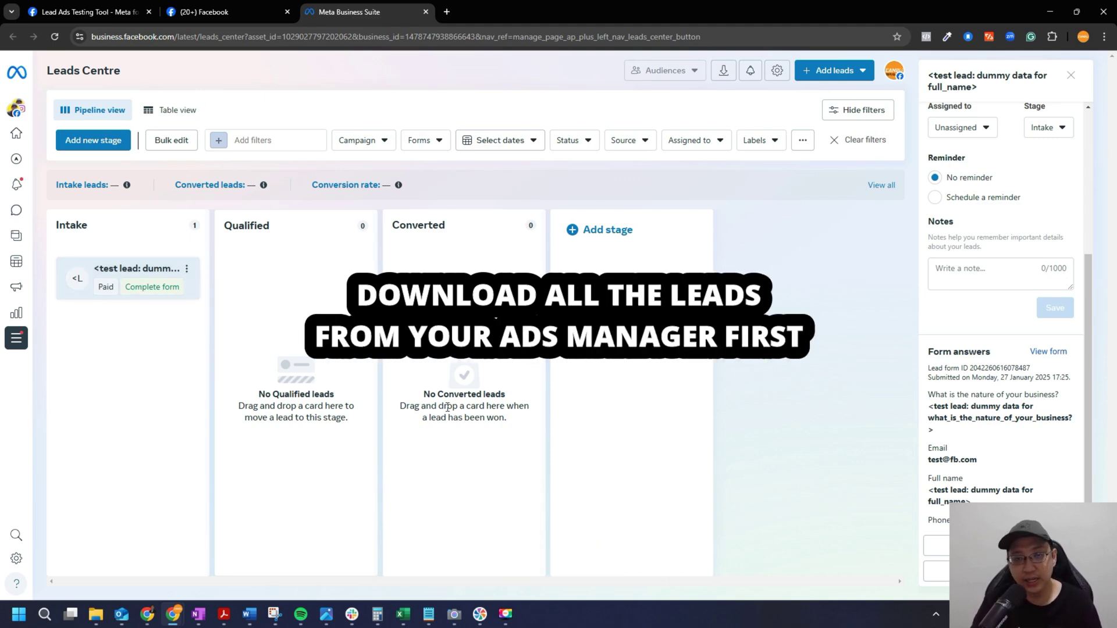
left_click(84, 8)
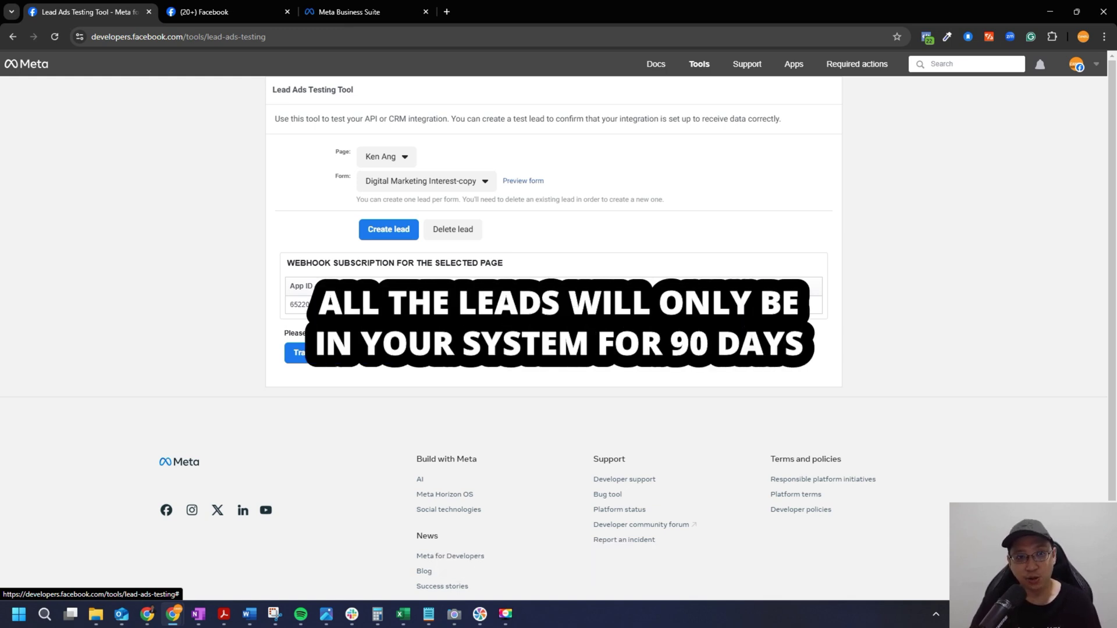
Step: Delete the existing test lead in the testing tool and reload Leads Centre to check the Intake stage
mouse_move(350, 4)
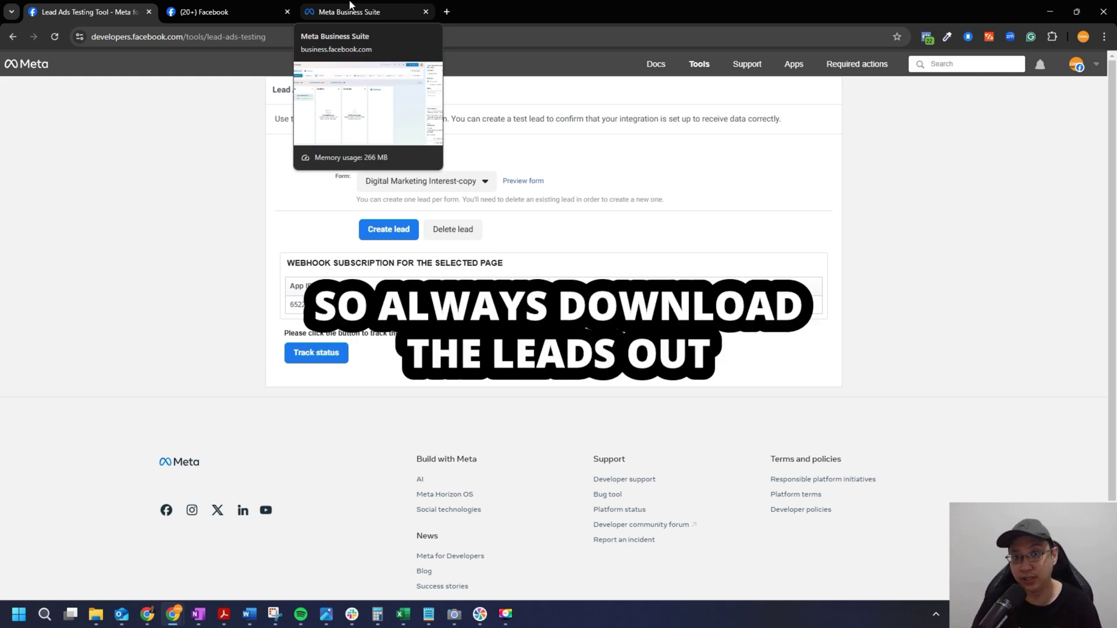
left_click(460, 232)
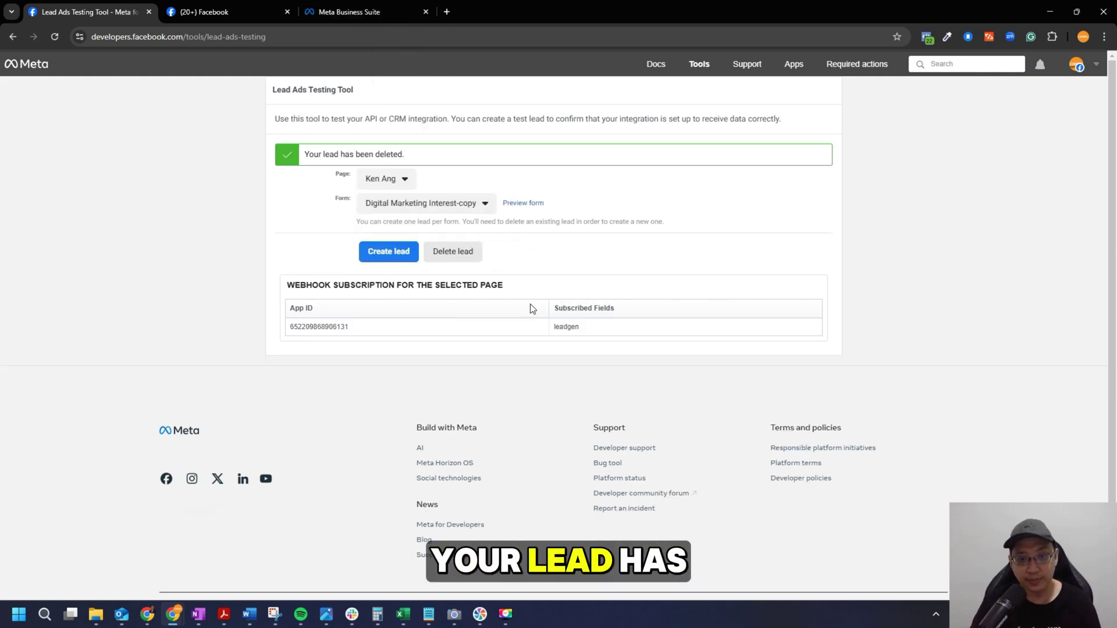
left_click(349, 11)
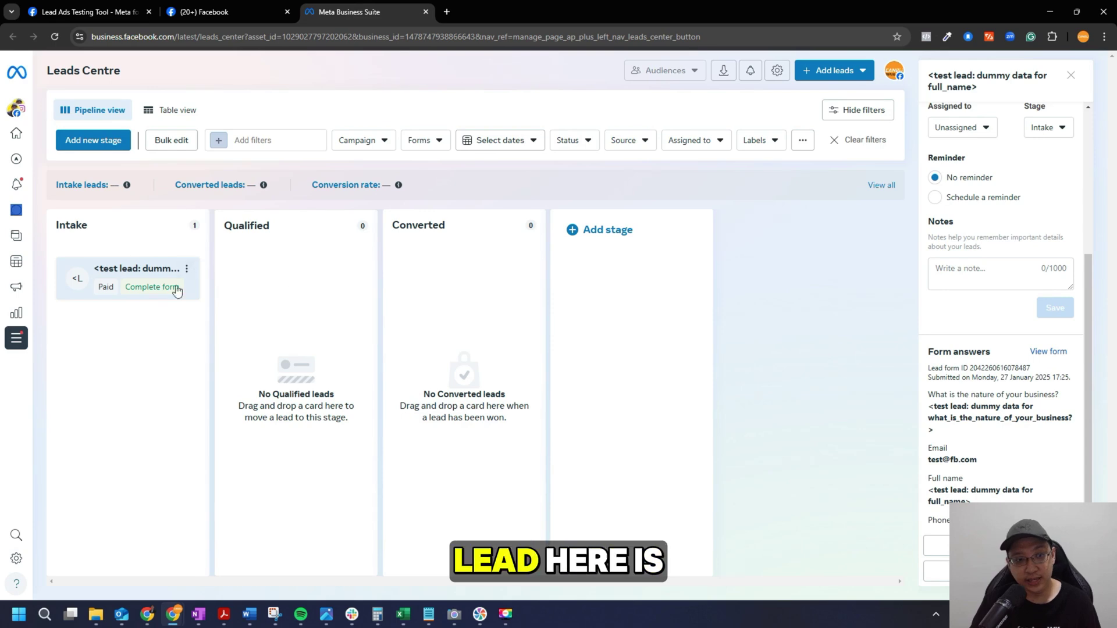
left_click(55, 37)
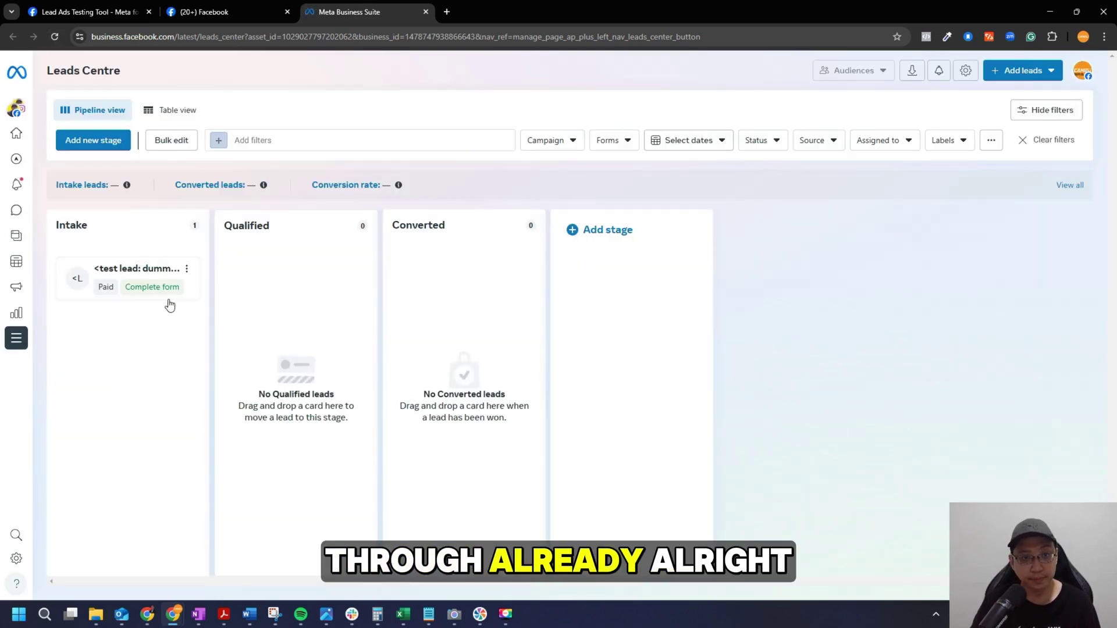
Step: Reload the Lead Ads Testing Tool and submit the previewed form with Marketing as the nature of business, keeping the prefilled contact details
key("ctrl+1")
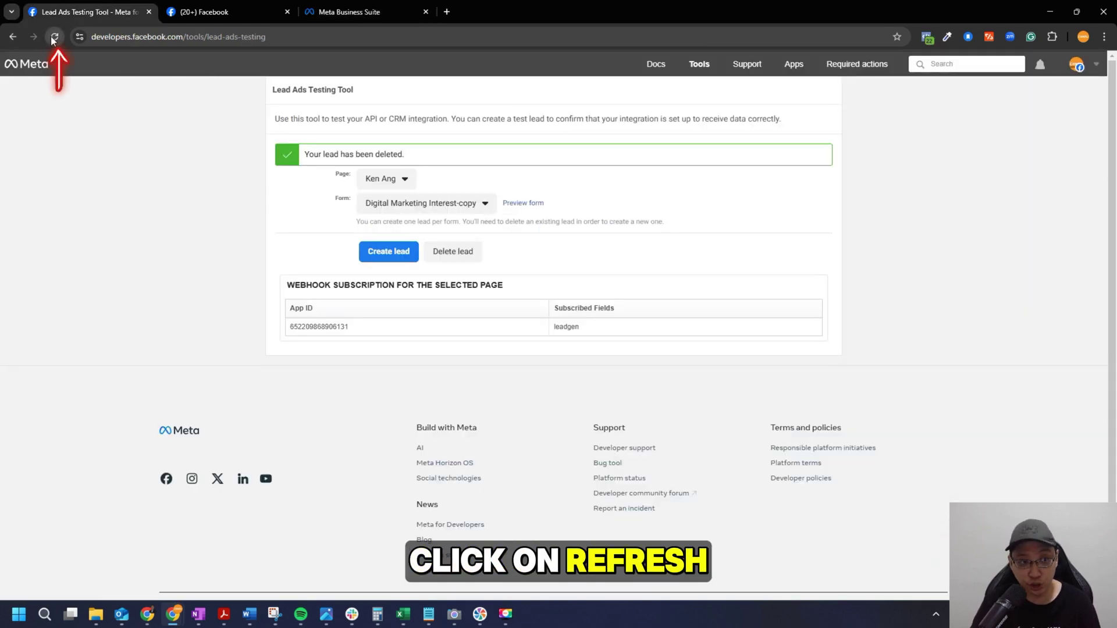
key("F5")
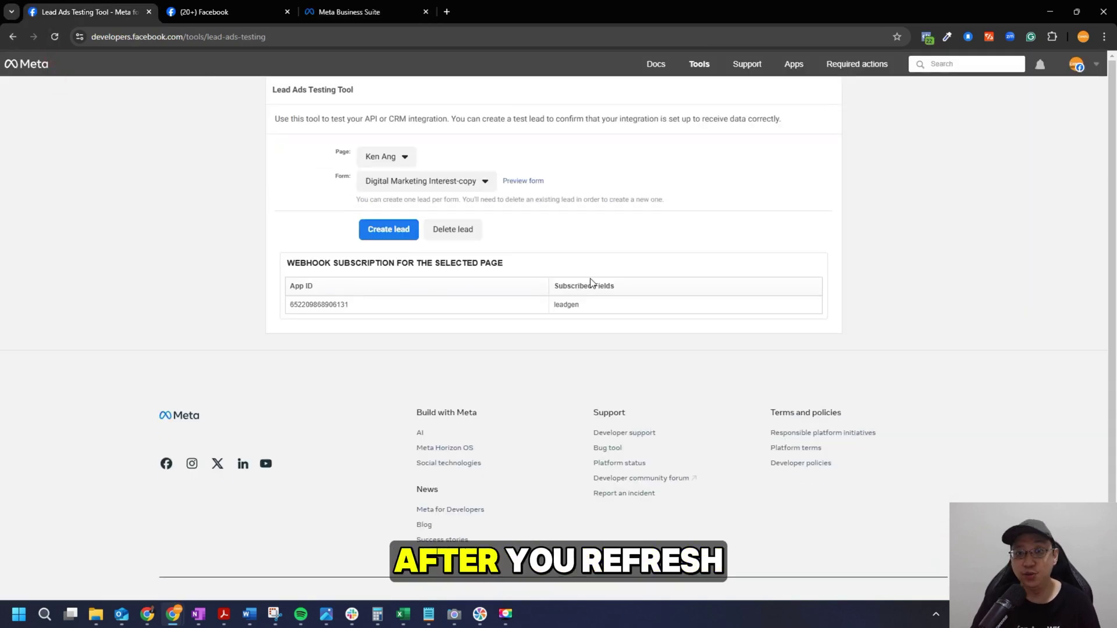
left_click(526, 182)
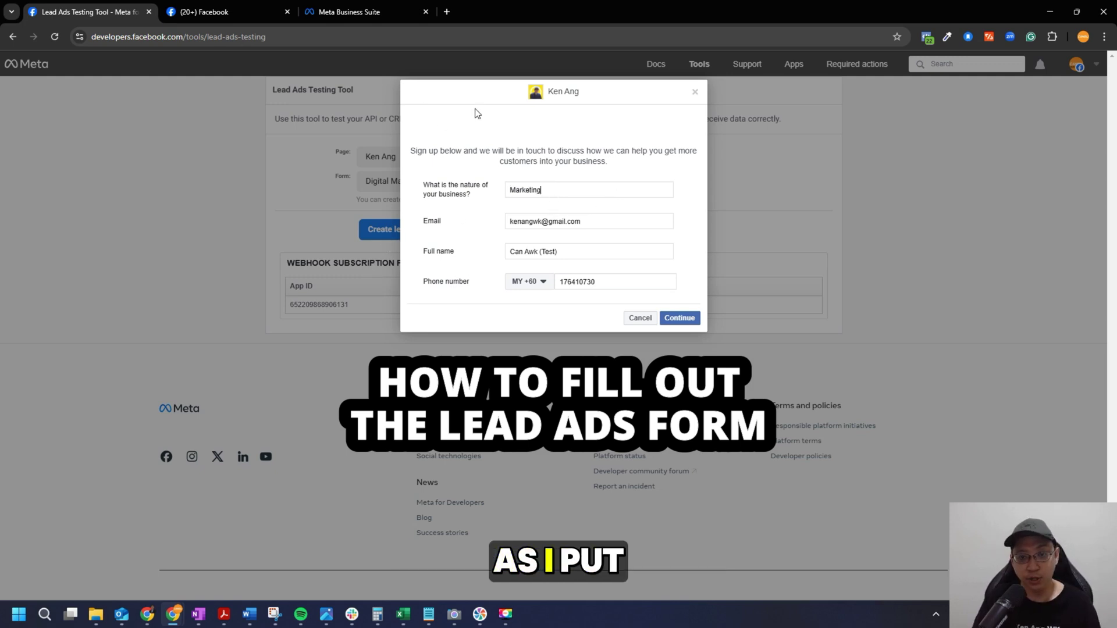
left_click(694, 318)
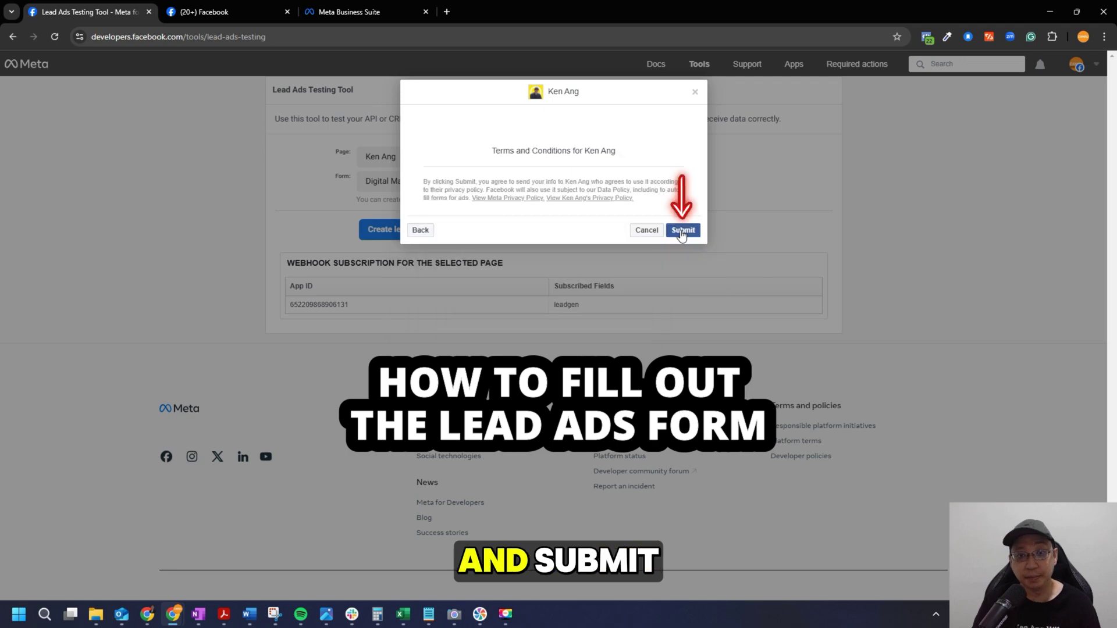
left_click(681, 228)
left_click_drag(625, 231, 525, 170)
left_click(443, 155)
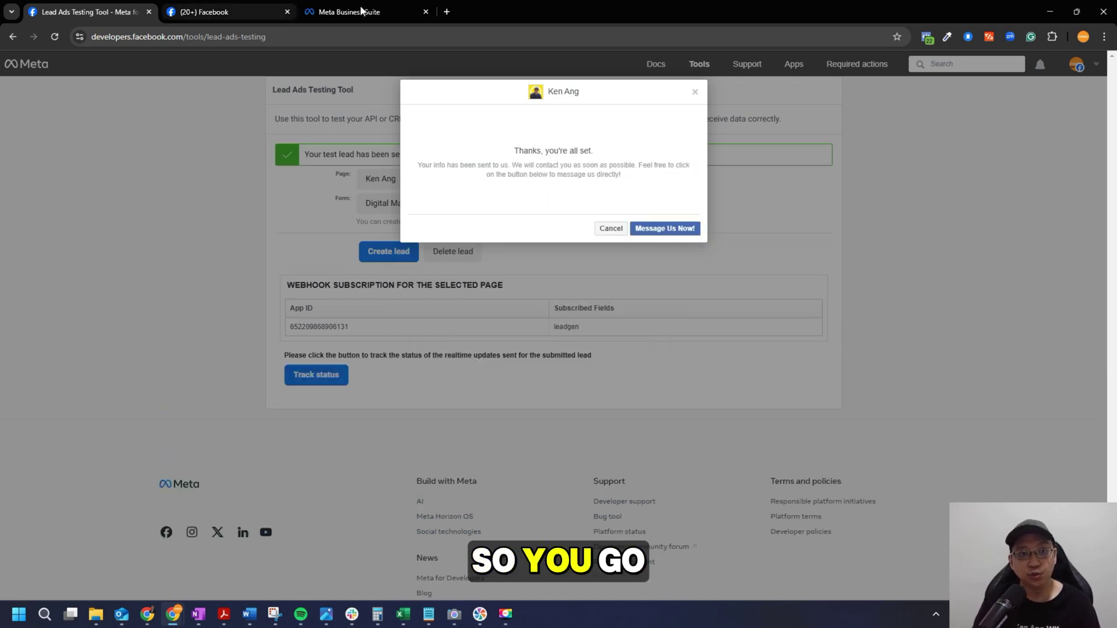
Step: Open the newly submitted lead in the Leads Centre Intake stage and review its form answers
left_click(367, 12)
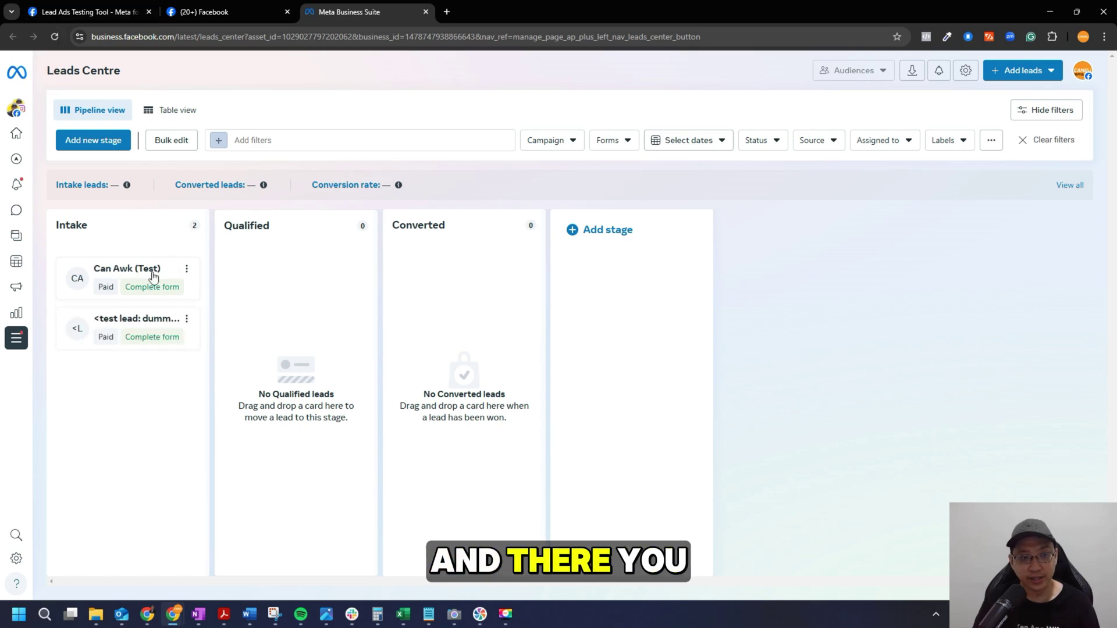
left_click(150, 273)
left_click_drag(960, 559, 928, 245)
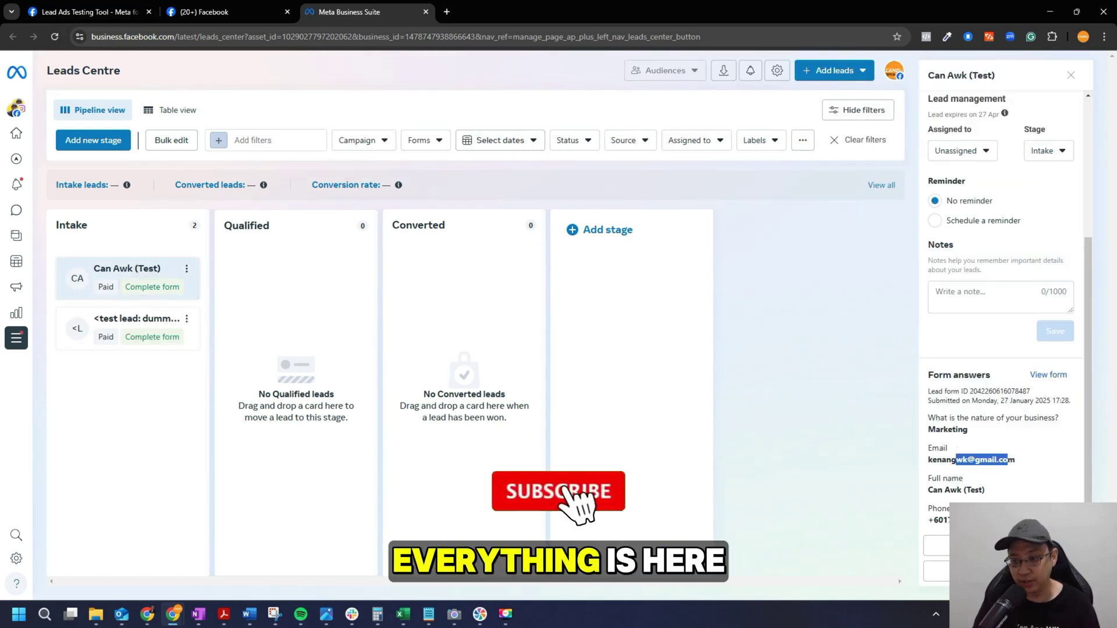